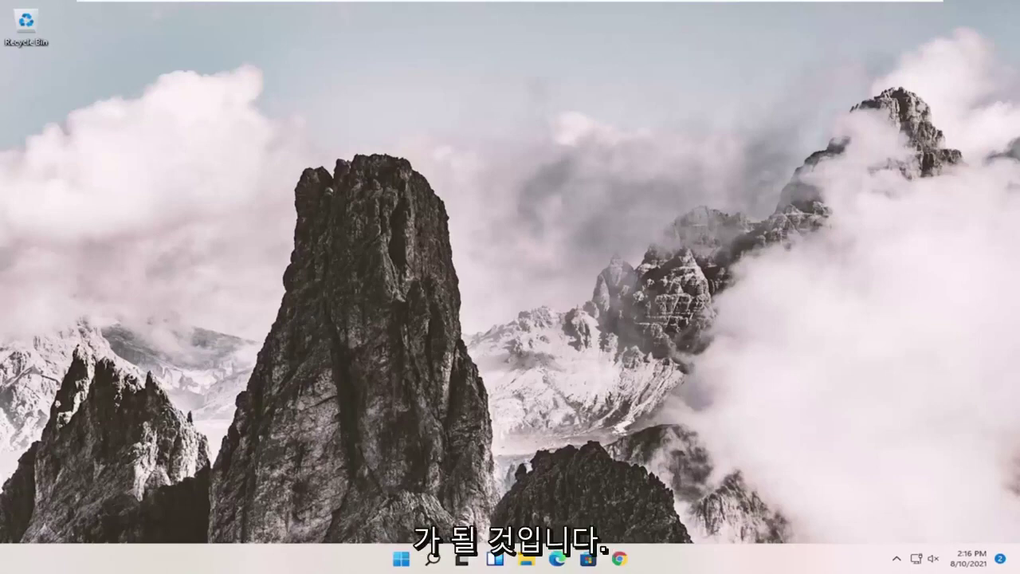
Step: Find the Registry Editor with the search term "regedit" and run it as administrator, allowing it to make changes
left_click(433, 561)
type("regedit")
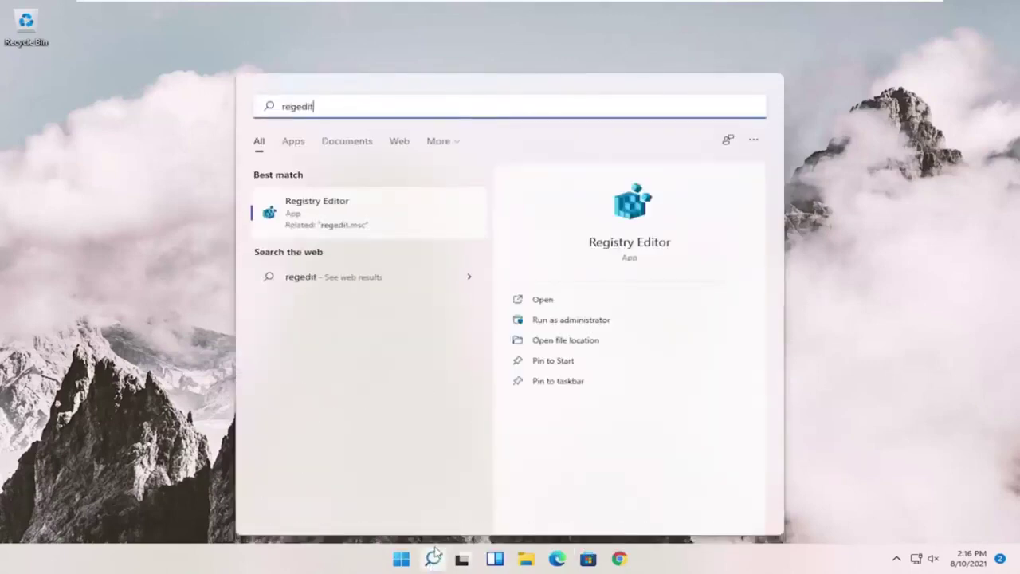
right_click(329, 211)
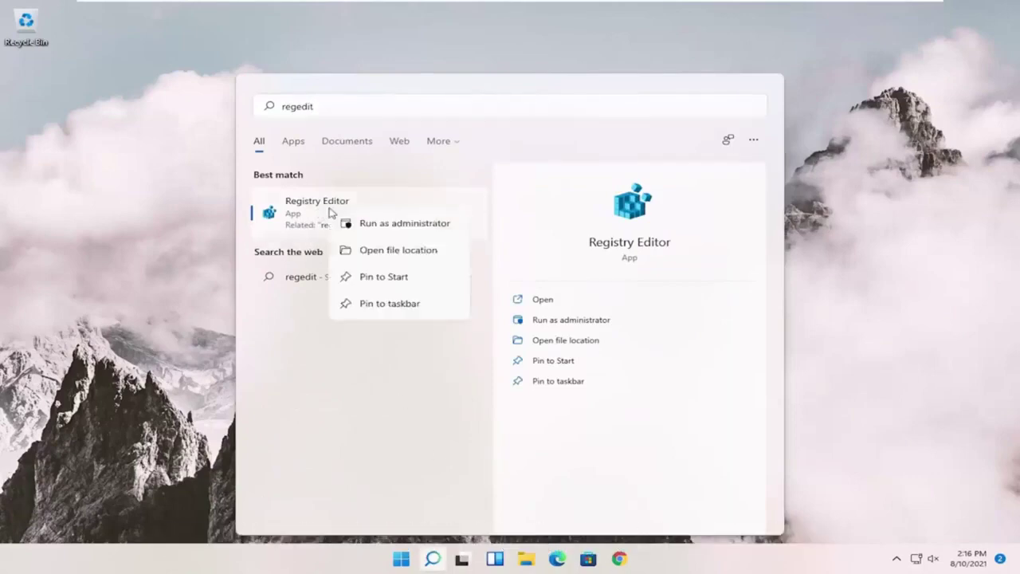
left_click(362, 224)
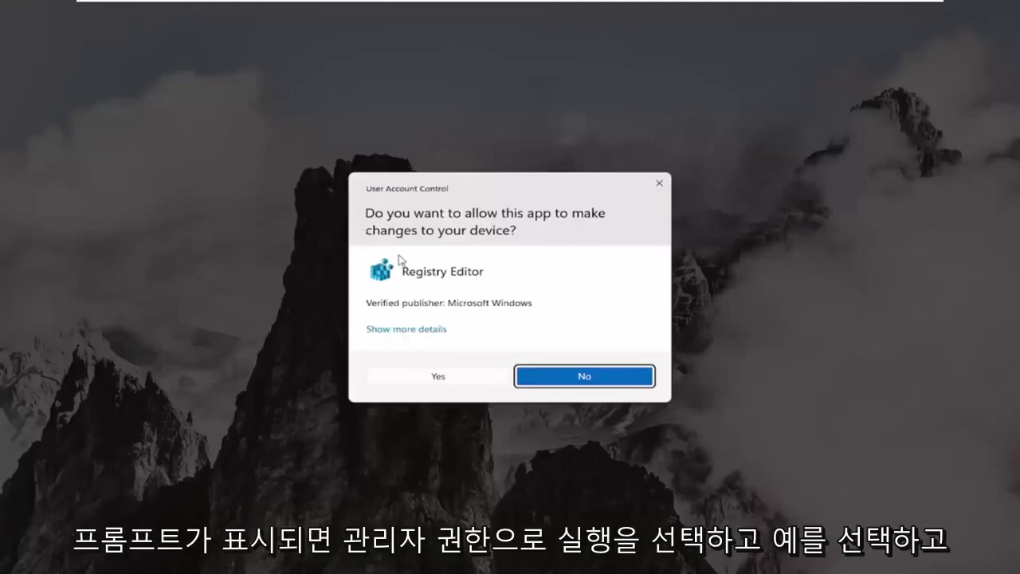
left_click(407, 376)
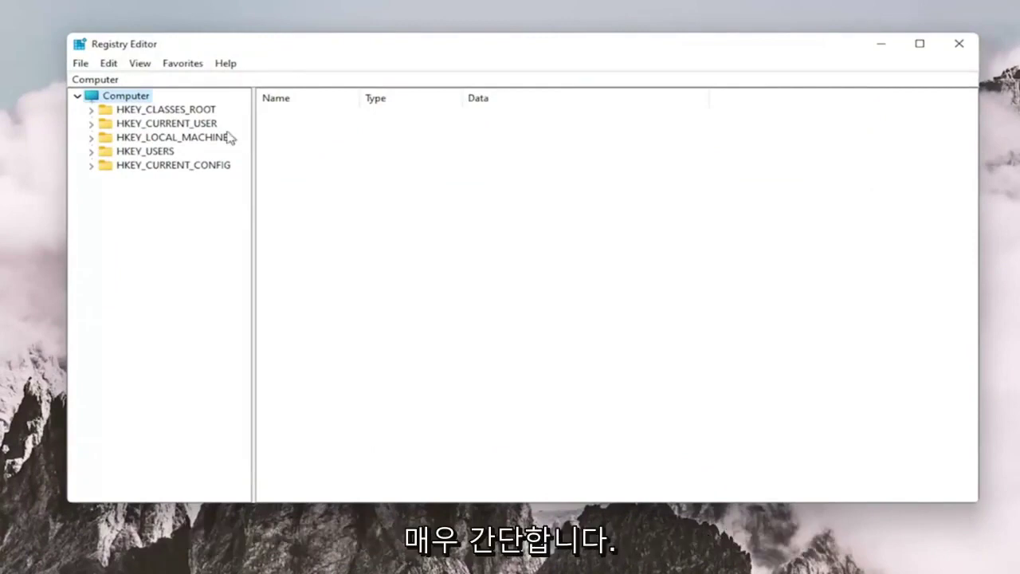
Step: View the registry export and import file dialogs, closing them without importing a file
left_click(82, 67)
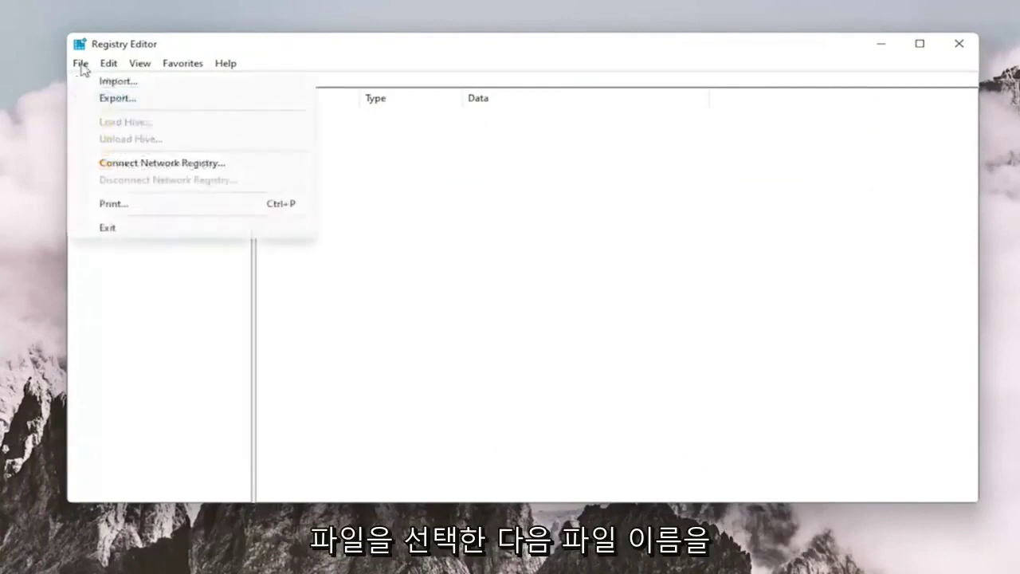
left_click(86, 100)
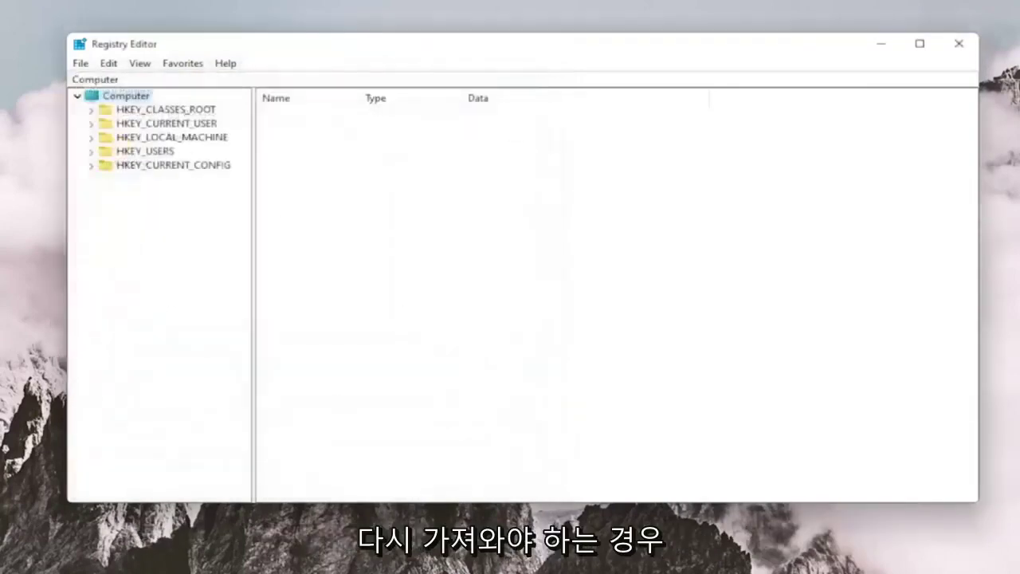
left_click(74, 80)
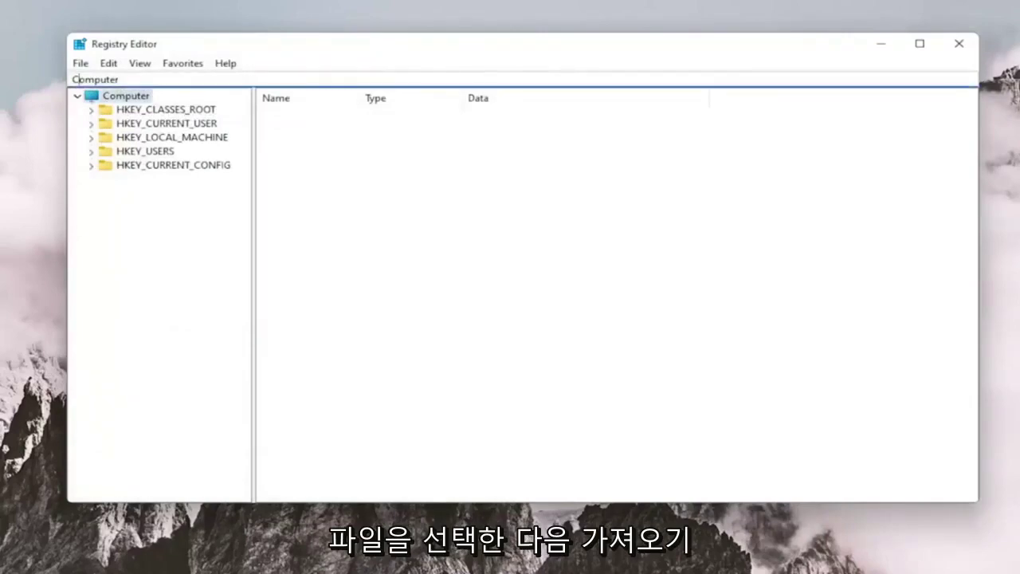
left_click(81, 63)
left_click(102, 80)
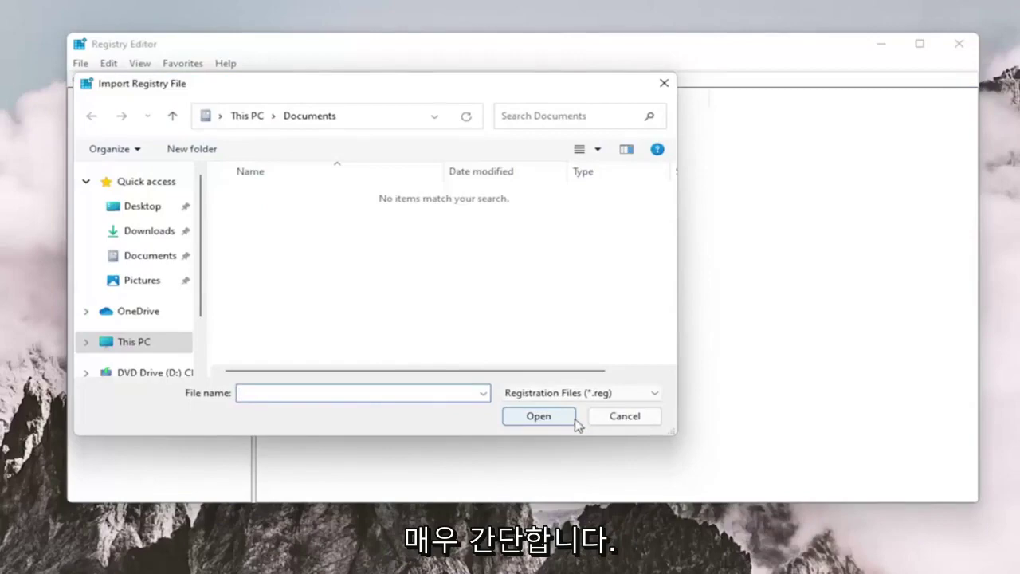
left_click(622, 416)
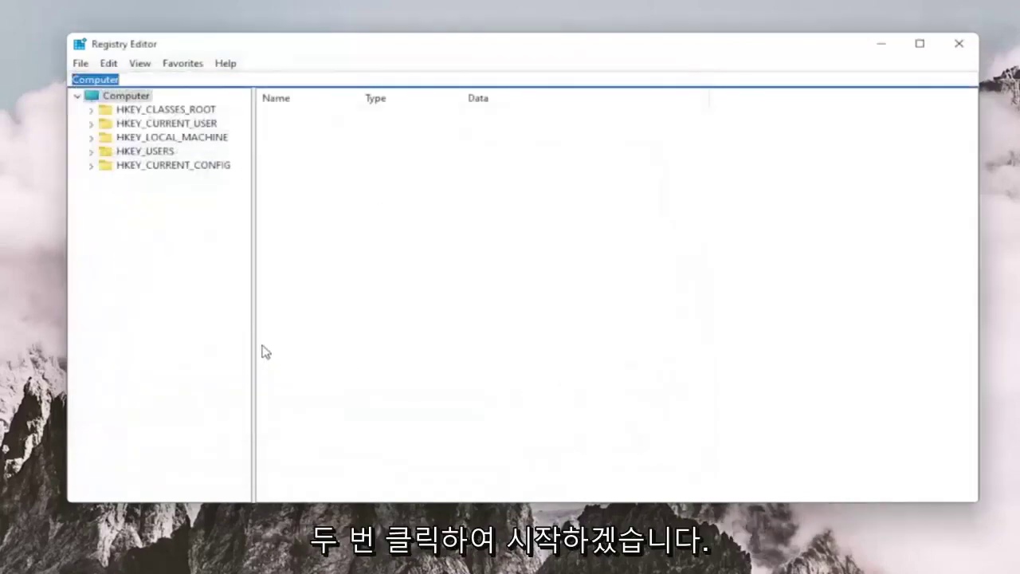
Step: Expand HKEY_CLASSES_ROOT and jump to the Msi.Package key in its list
double_click(164, 109)
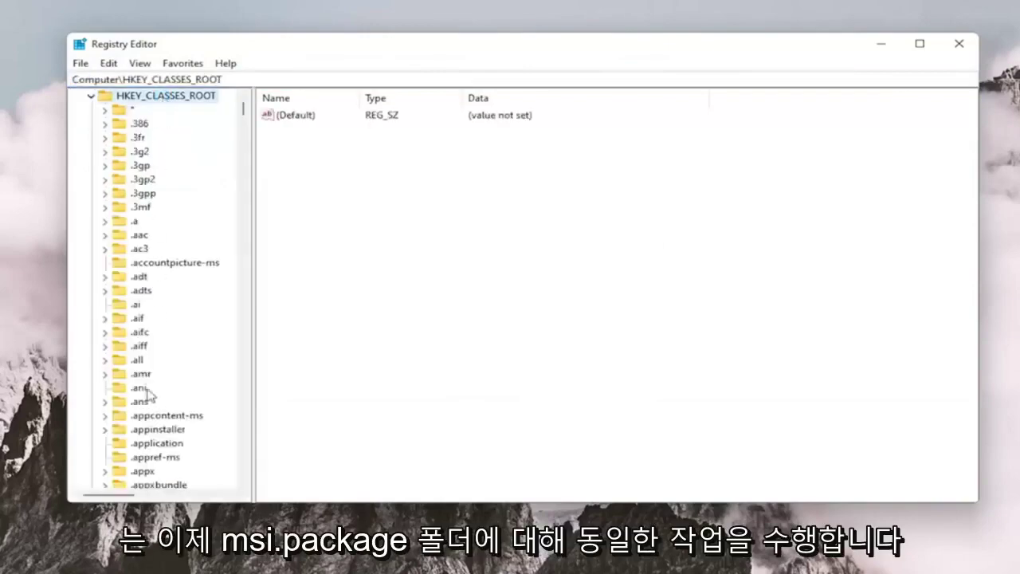
scroll(149, 394, "down", 8)
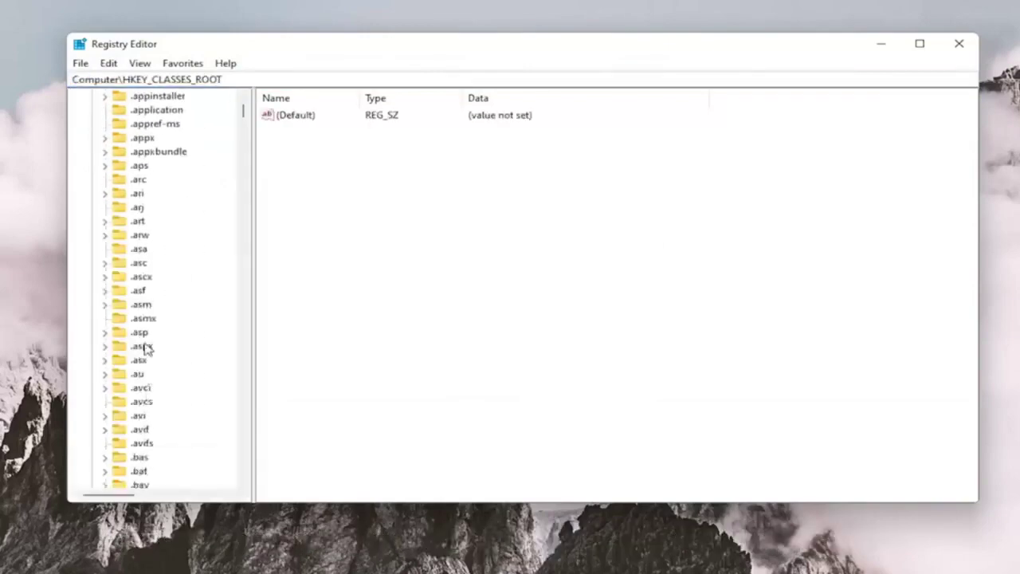
scroll(144, 346, "down", 9)
left_click(154, 221)
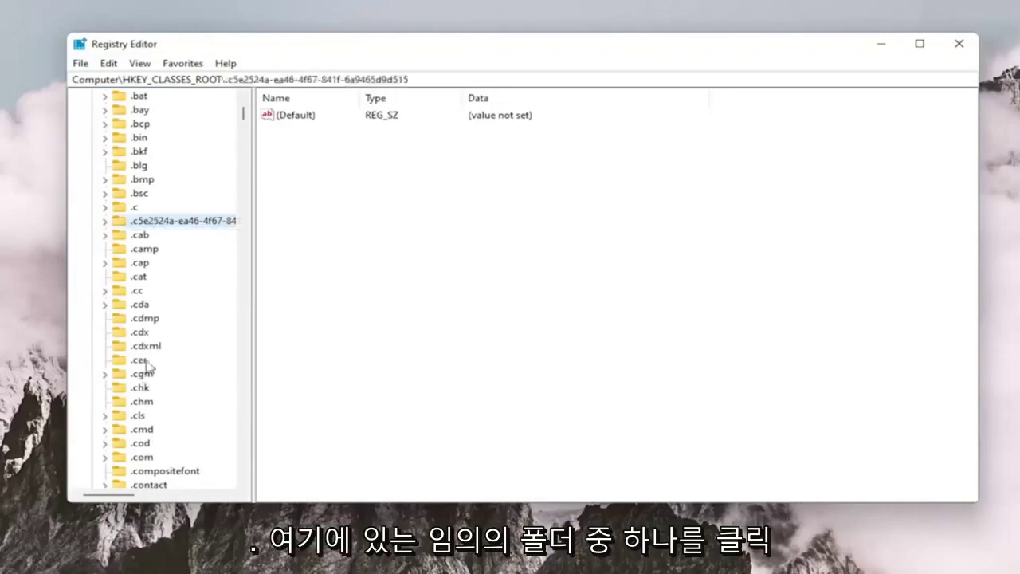
type("msi")
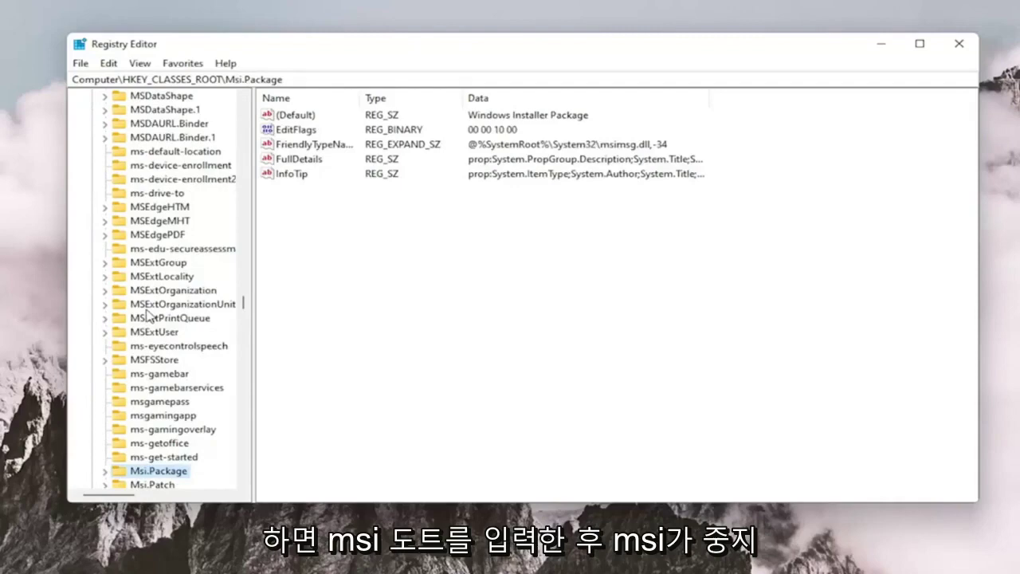
scroll(145, 402, "down", 1)
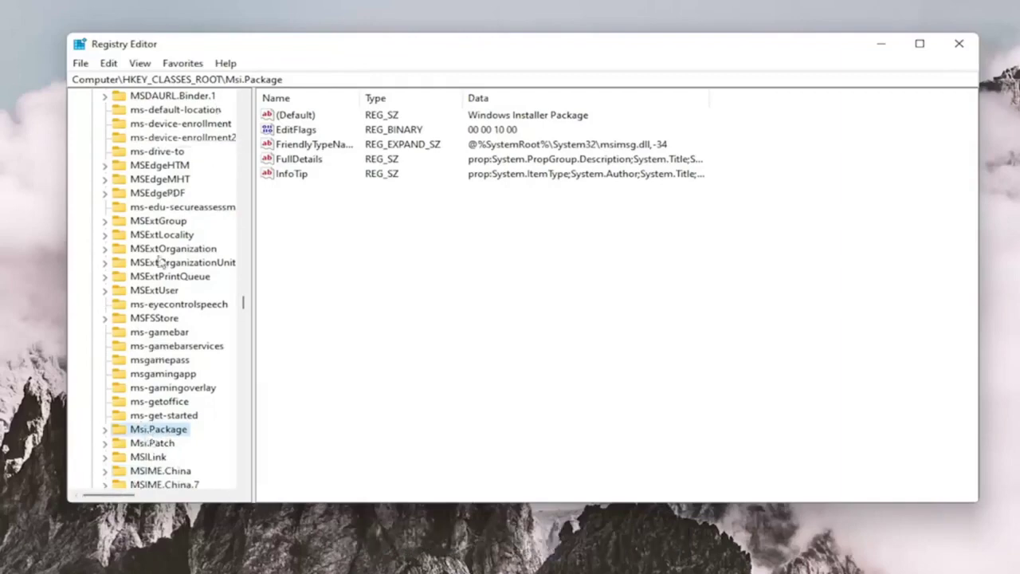
scroll(166, 133, "up", 4)
scroll(165, 411, "down", 11)
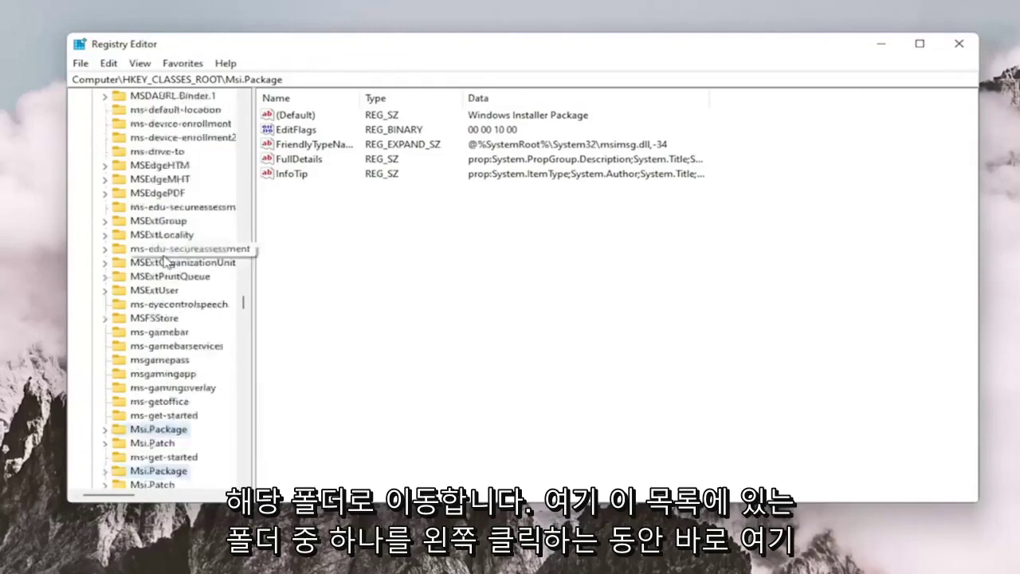
scroll(151, 302, "up", 3)
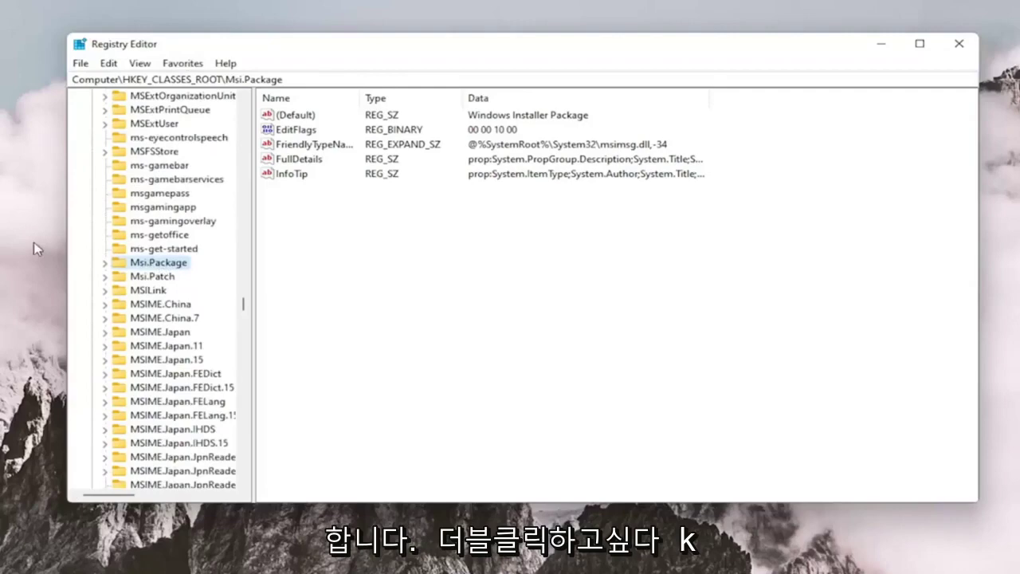
Step: Expand Msi.Package and its shell key, and create a new key named "runas" under shell
double_click(149, 265)
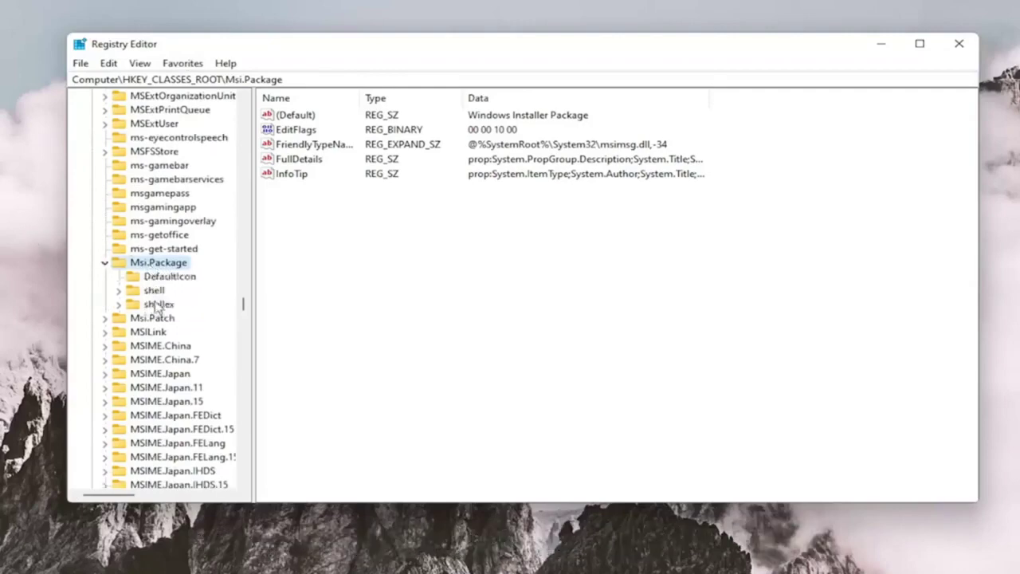
double_click(155, 291)
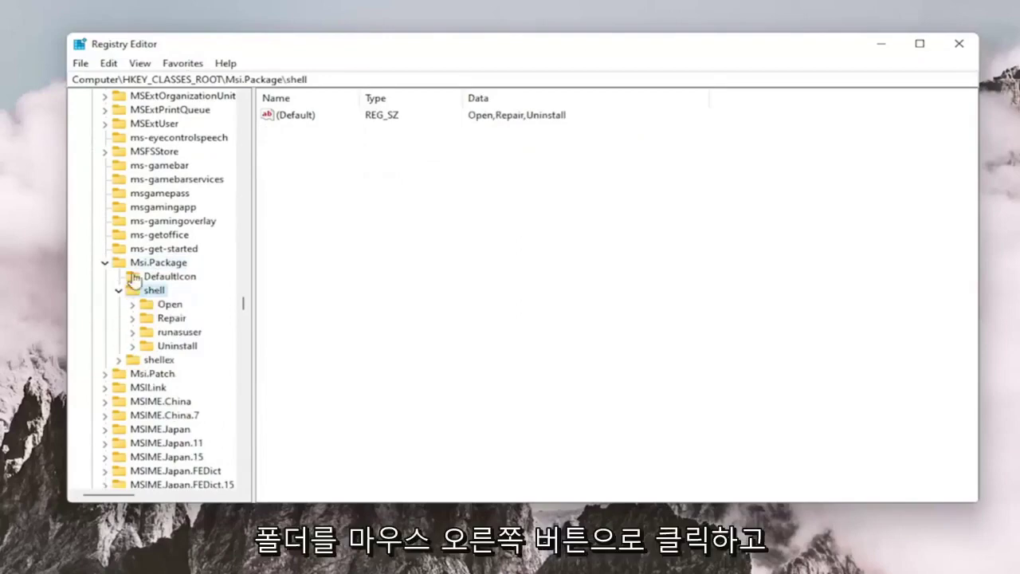
right_click(155, 292)
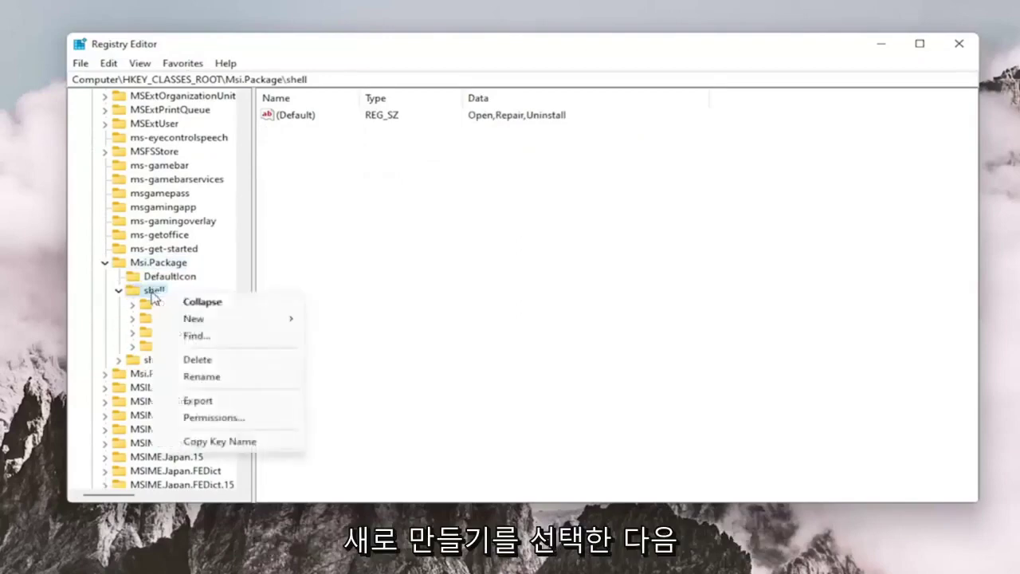
mouse_move(297, 331)
left_click(376, 320)
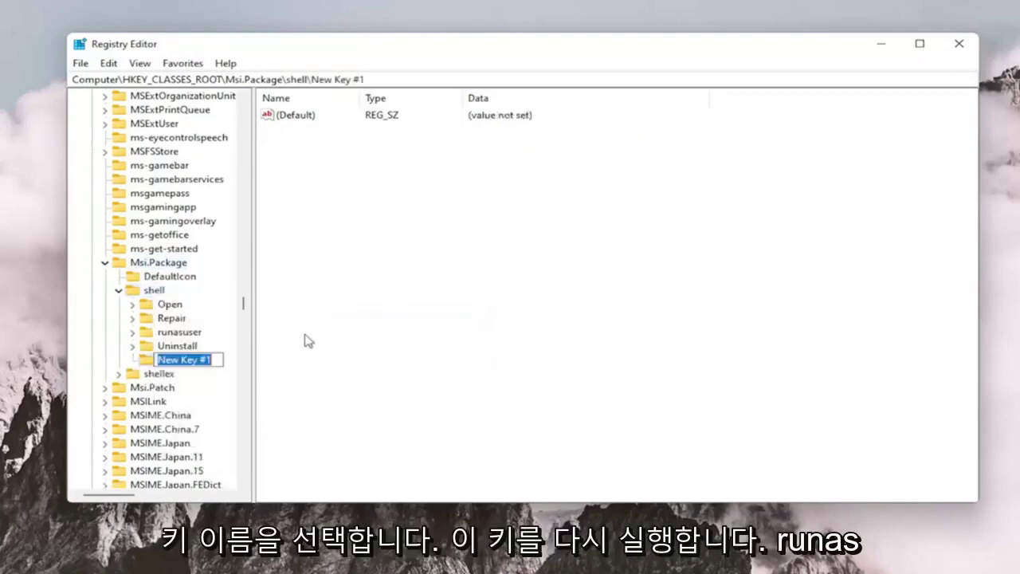
type("runas")
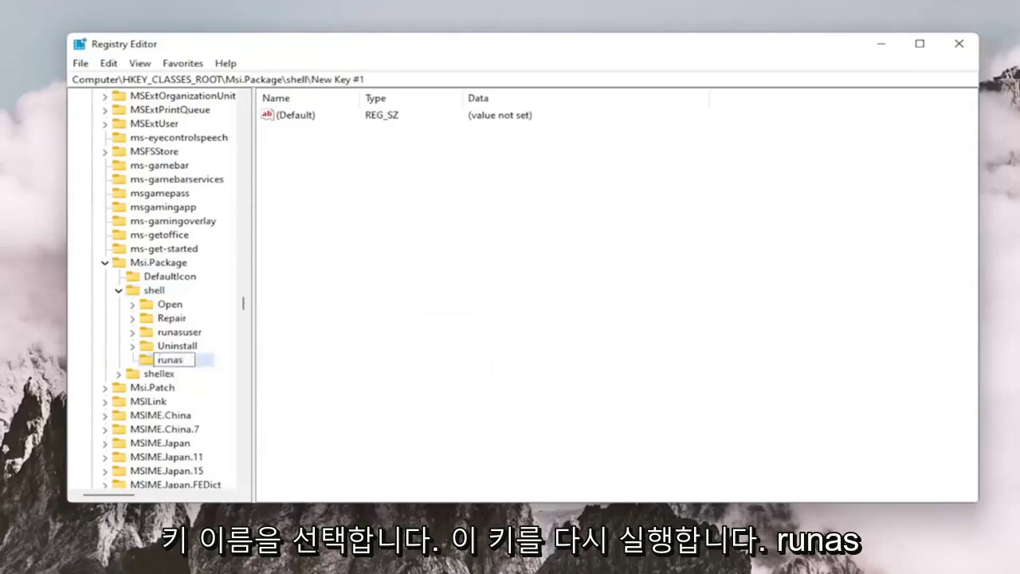
key("Return")
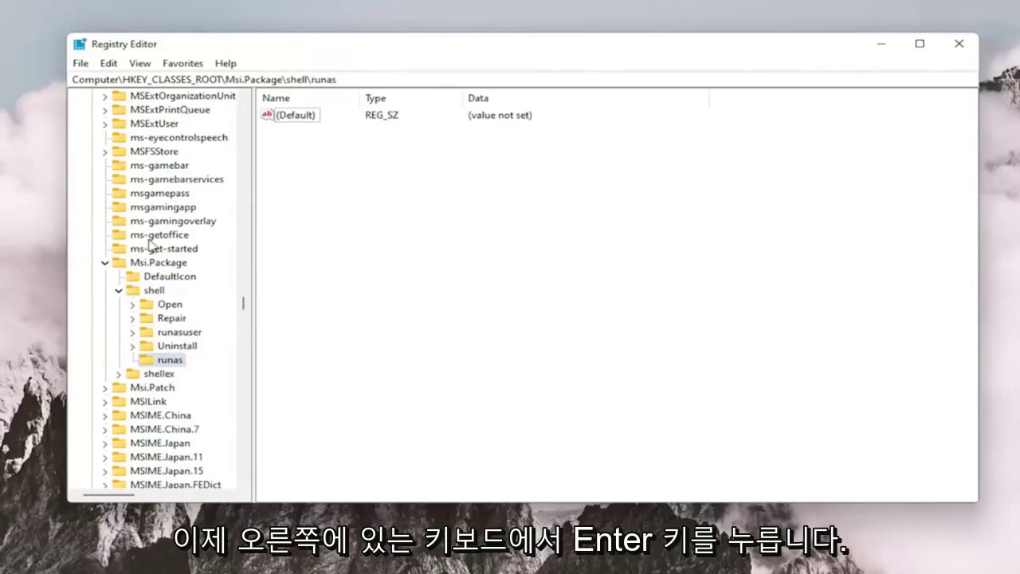
Step: Set the (Default) value of the runas key to "install as &administrator"
left_click(264, 121)
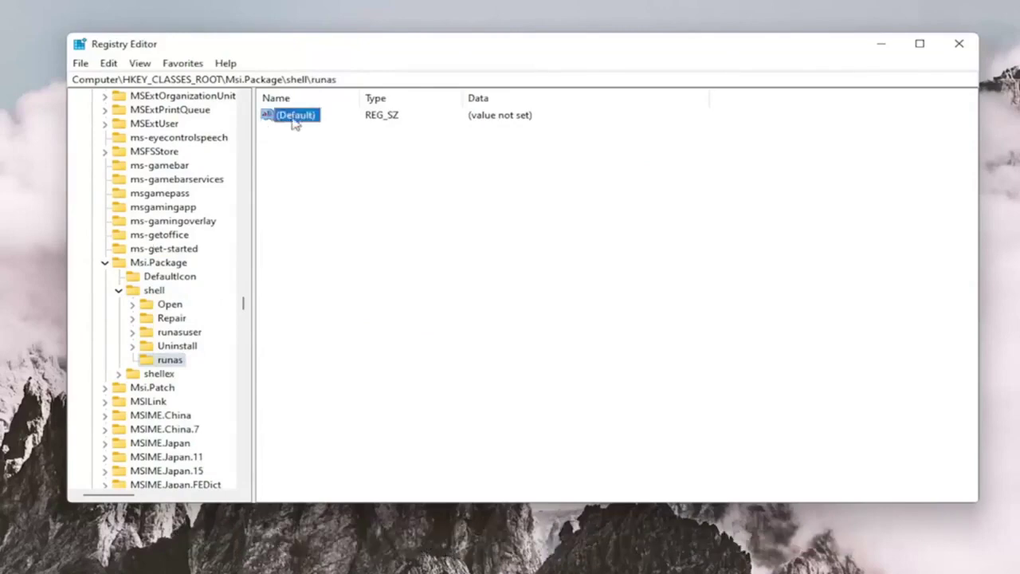
double_click(303, 117)
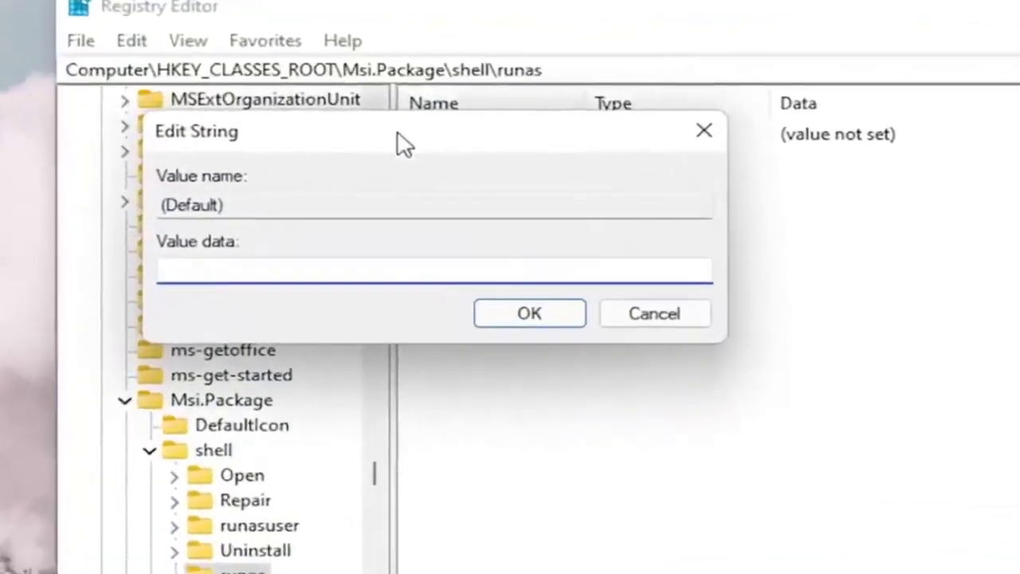
type("install ")
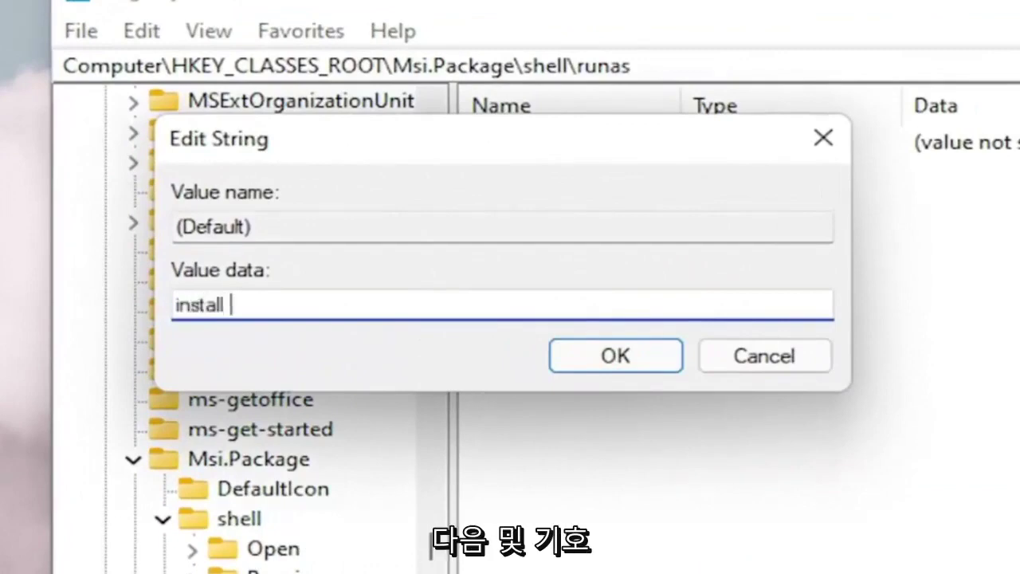
type("as &")
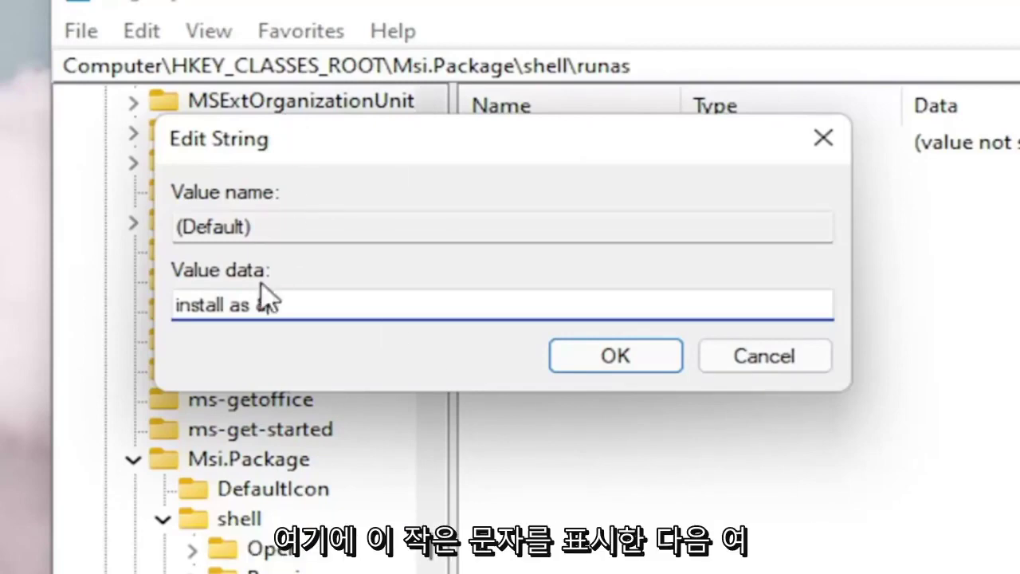
type("a")
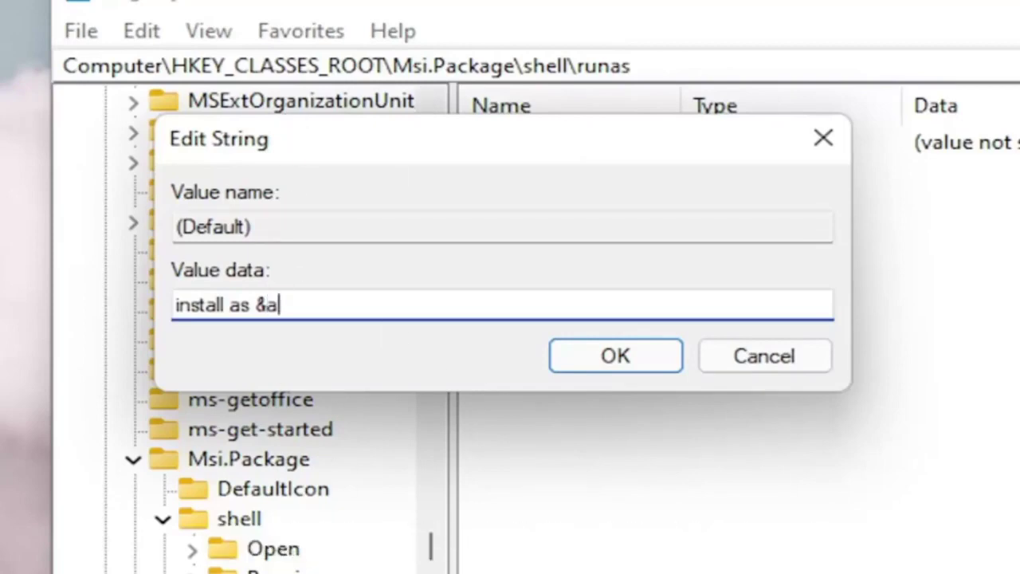
type("dministrator")
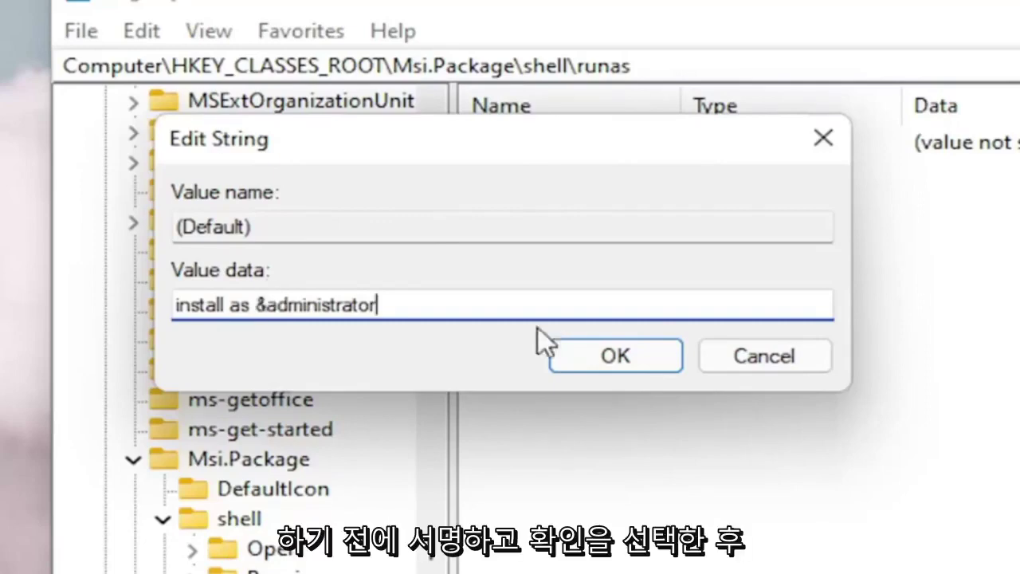
left_click(609, 361)
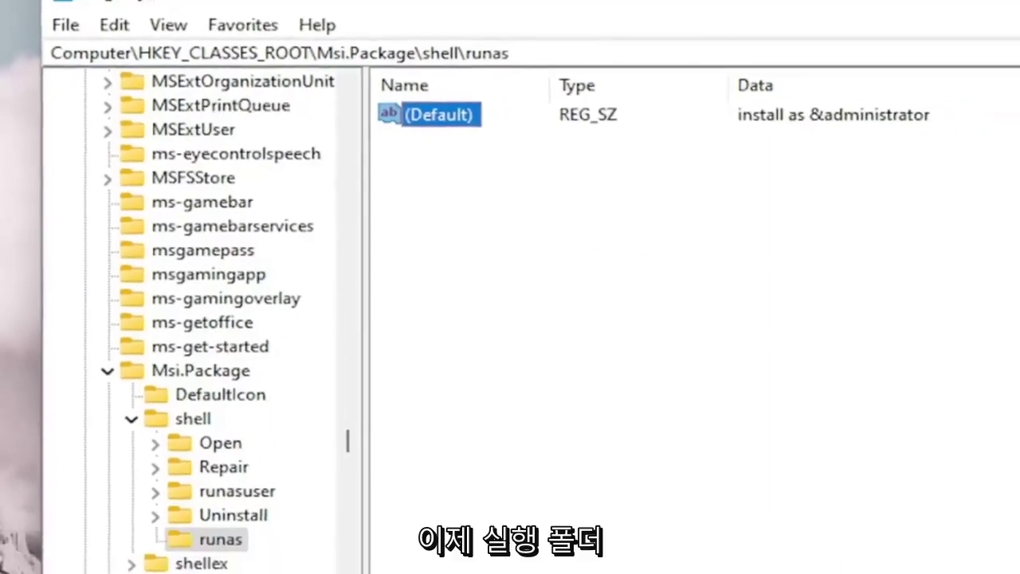
Step: Create a new key named "command" under the runas key
left_click(227, 557)
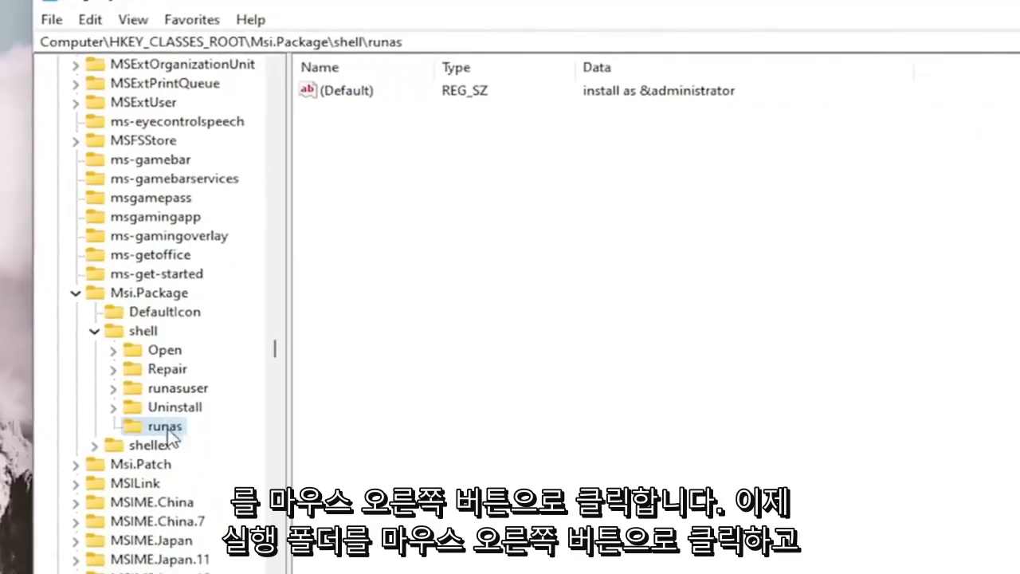
right_click(169, 431)
mouse_move(225, 471)
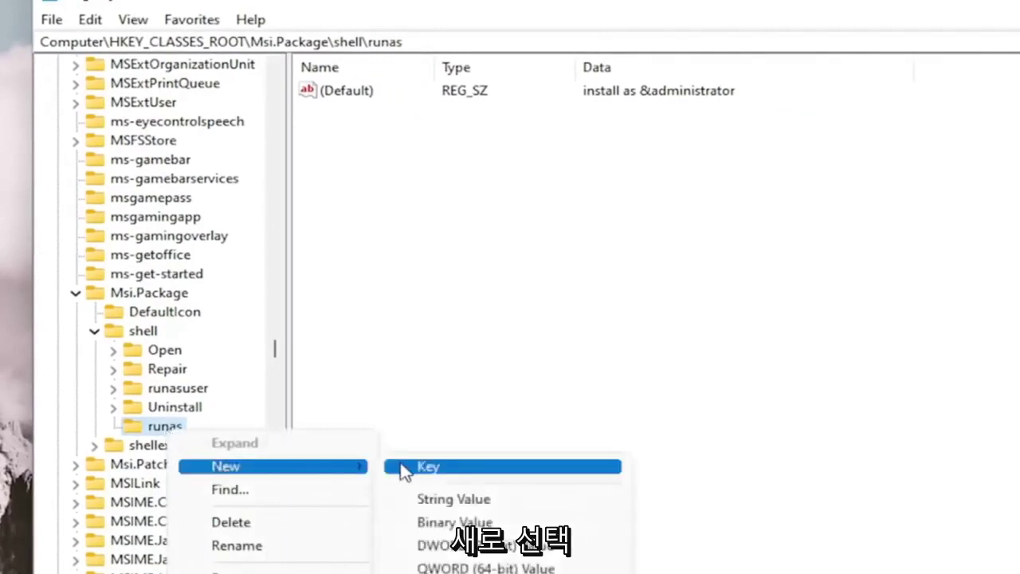
left_click(407, 469)
type("command")
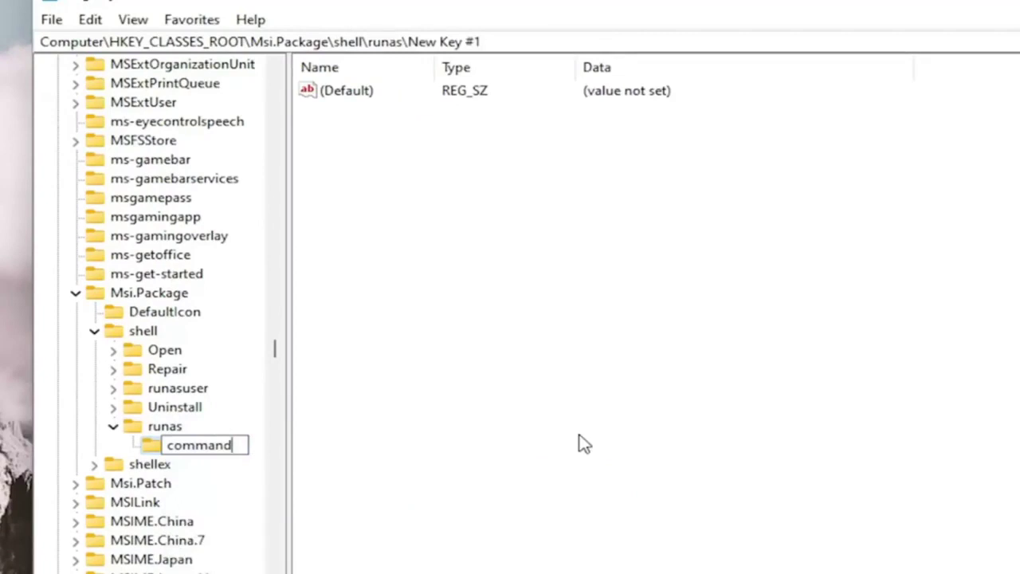
key("Return")
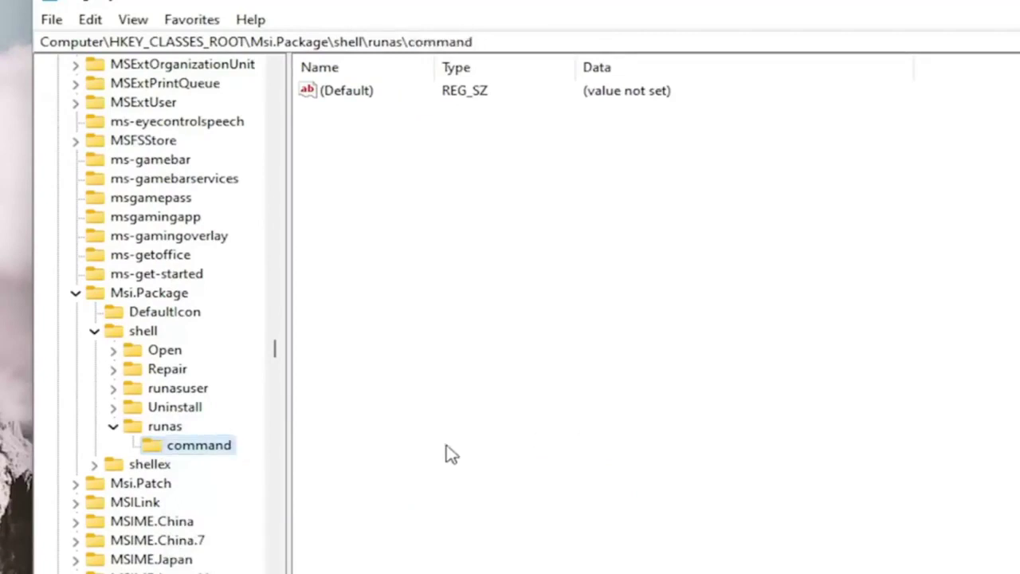
Step: Set the (Default) value of the command key under runas to msiexec /i "%1"
left_click(769, 373)
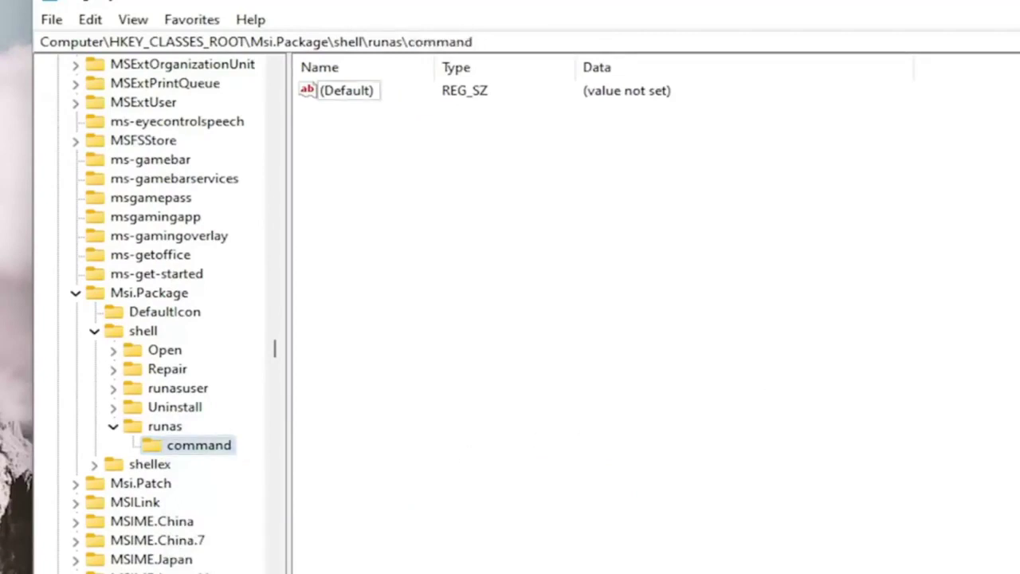
right_click(348, 94)
left_click(391, 107)
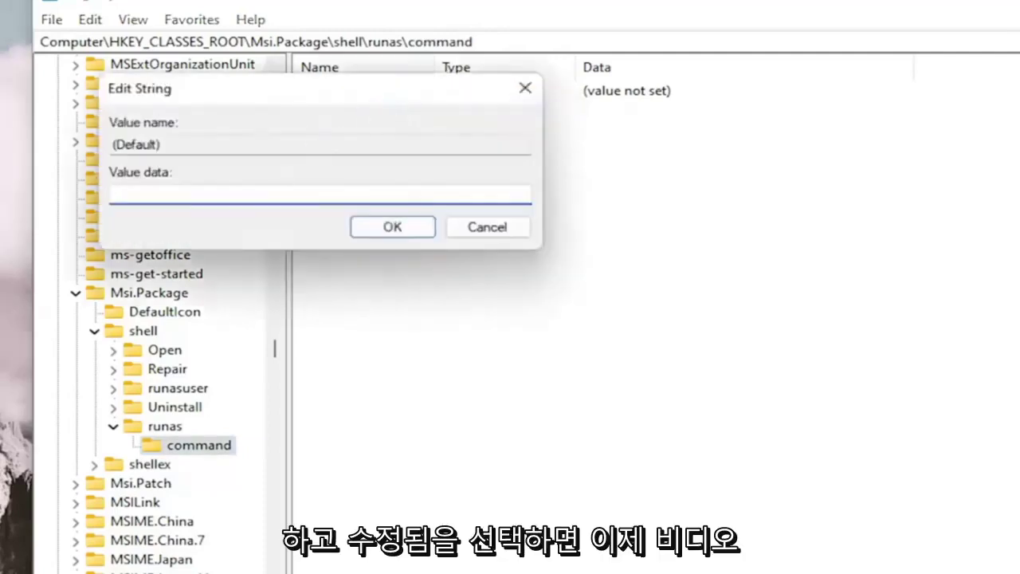
right_click(160, 200)
left_click(205, 280)
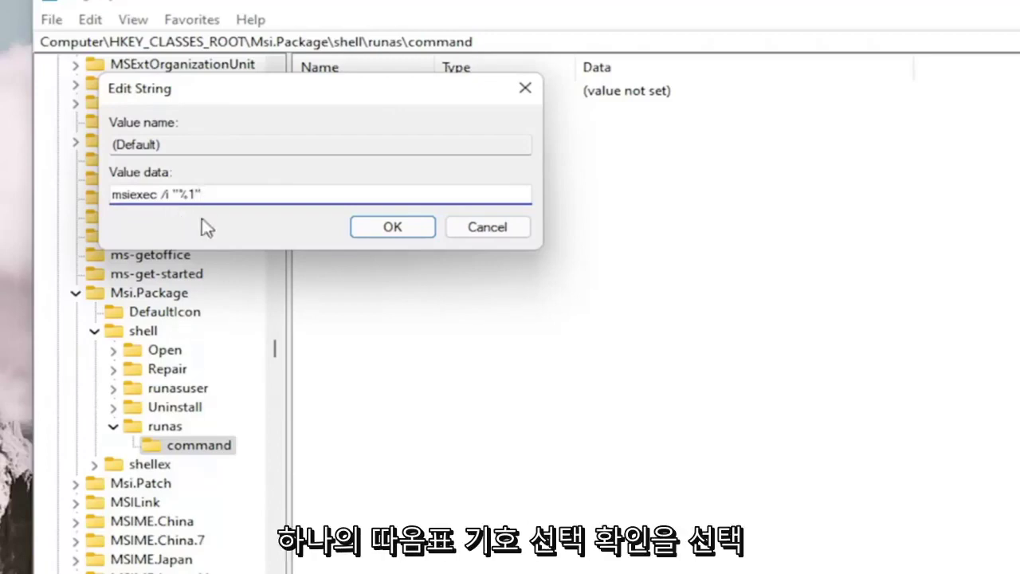
left_click(413, 228)
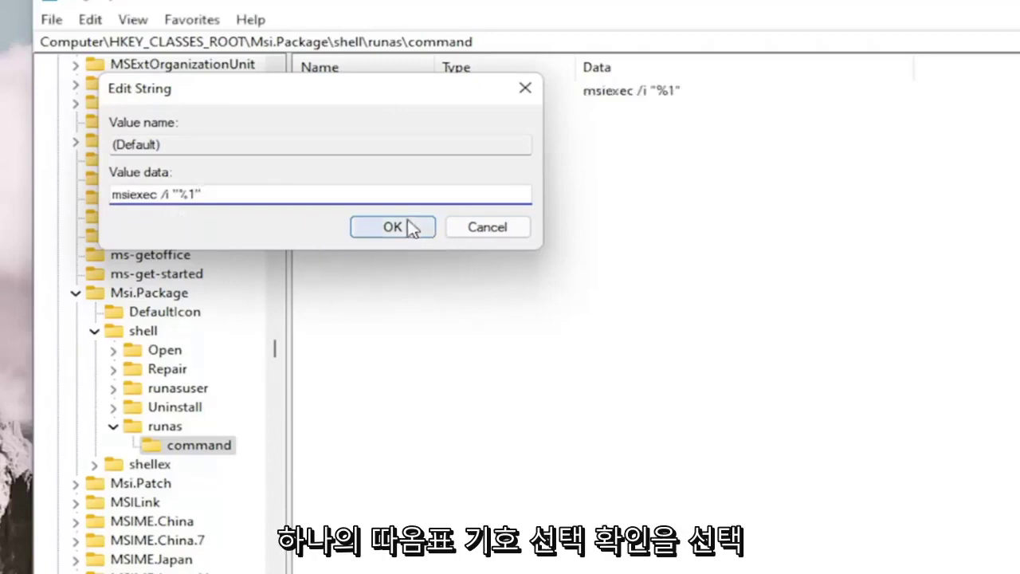
Step: Collapse the runas, shell, Msi.Package and HKEY_CLASSES_ROOT branches and close the Registry Editor
left_click(112, 426)
left_click(94, 331)
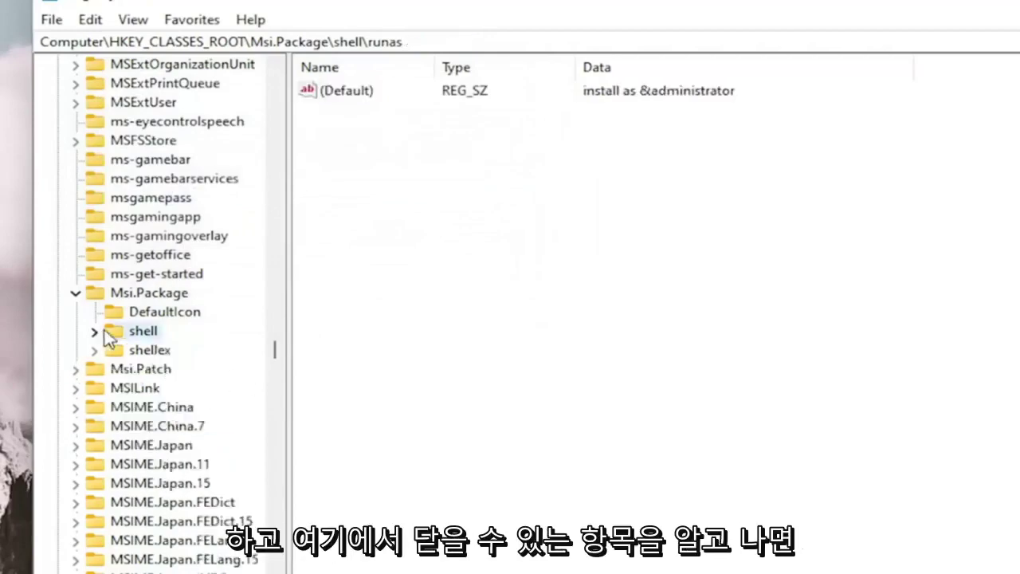
left_click(77, 292)
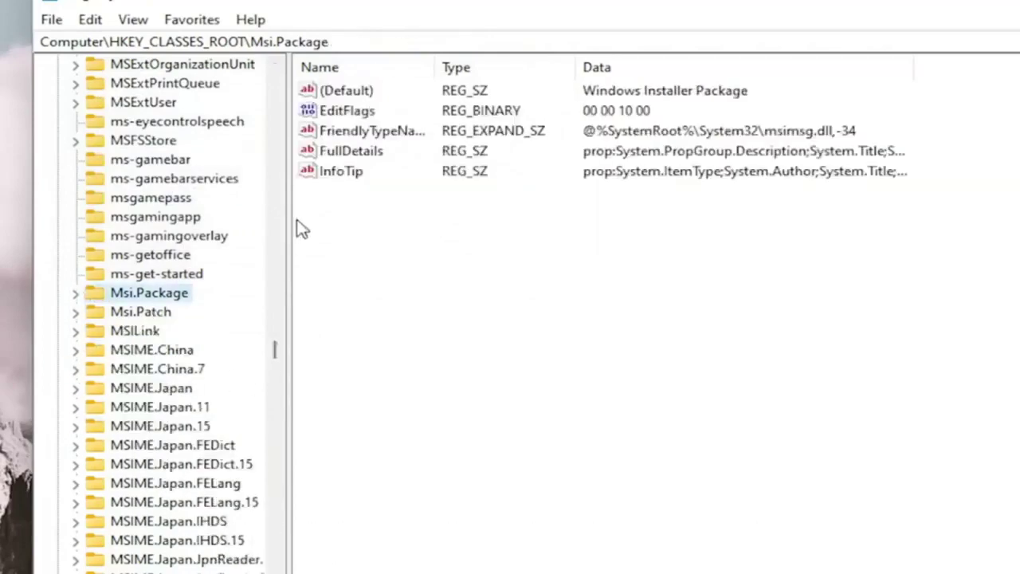
left_click_drag(276, 358, 272, 79)
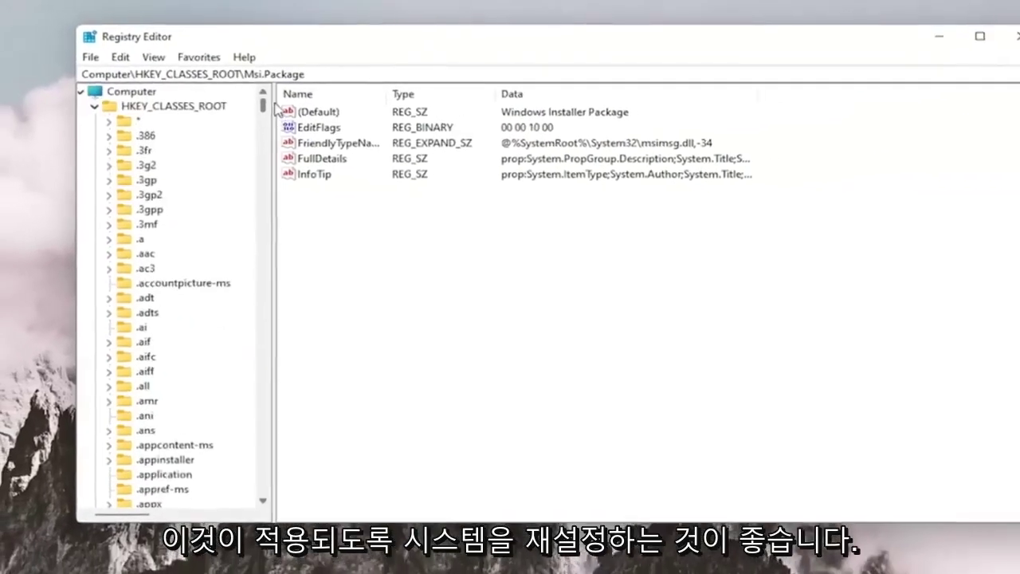
left_click(75, 89)
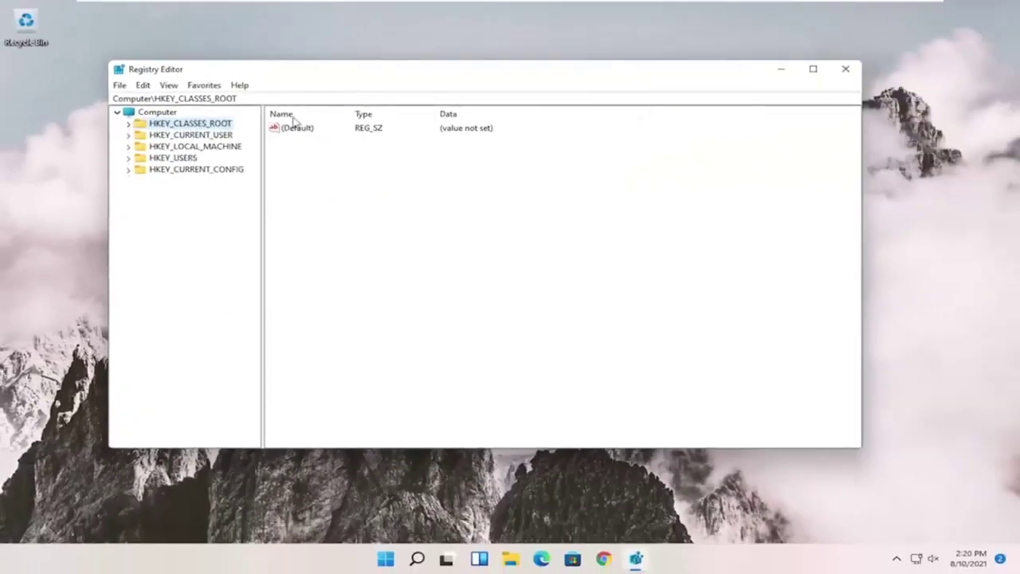
left_click(845, 69)
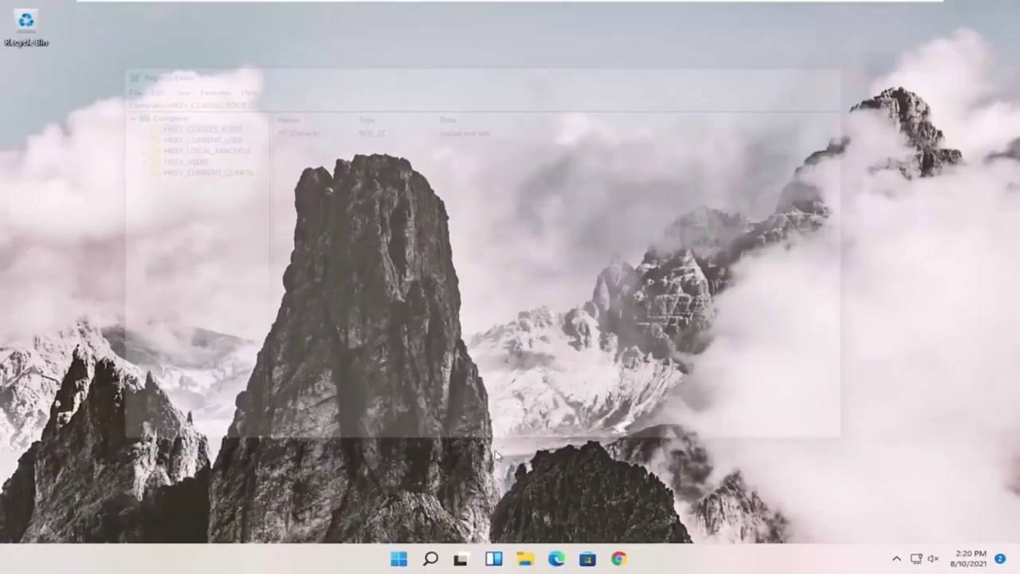
Step: Restart the computer so that the registry changes take effect
right_click(401, 558)
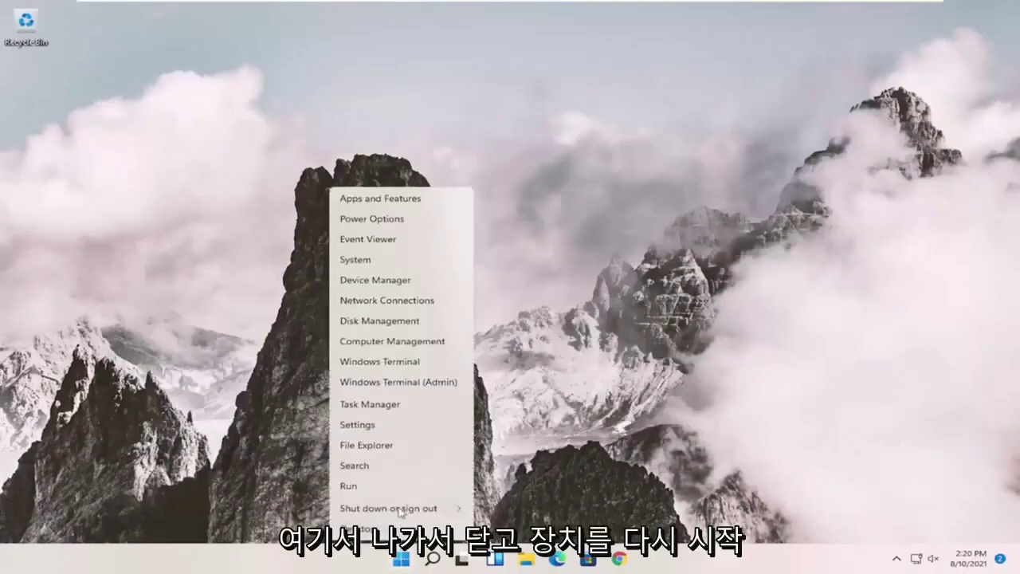
mouse_move(403, 510)
left_click(510, 530)
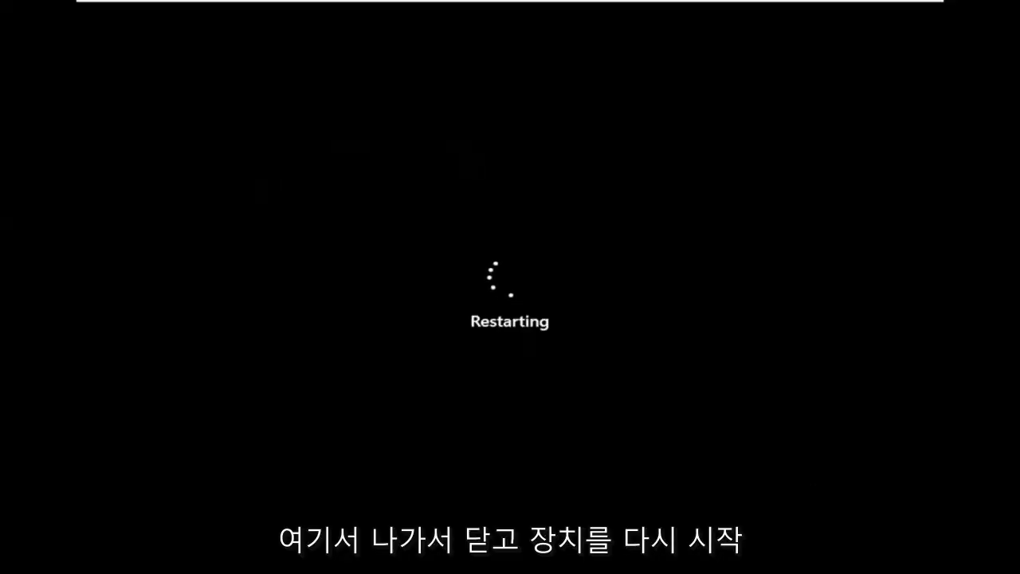